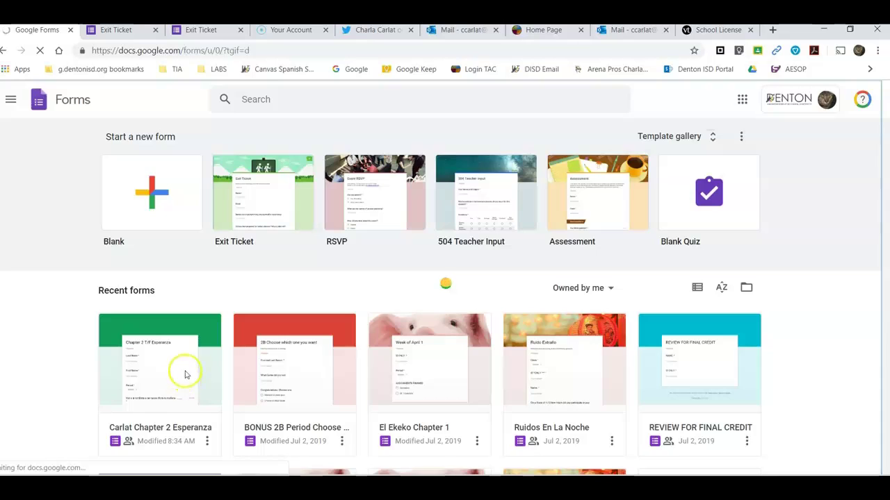
Step: Review the name, period and true/false questions of the Chapter 2 T/F Esperanza form
scroll(465, 362, "down", 4)
scroll(464, 361, "down", 3)
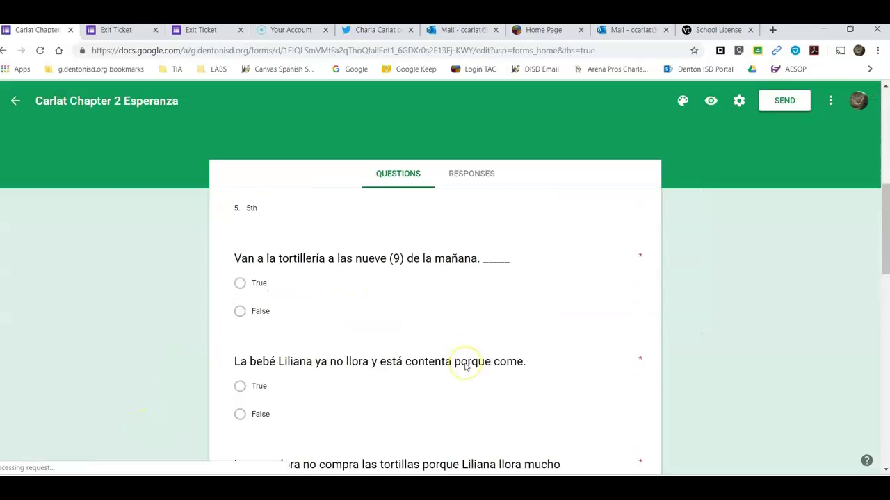
scroll(465, 367, "up", 8)
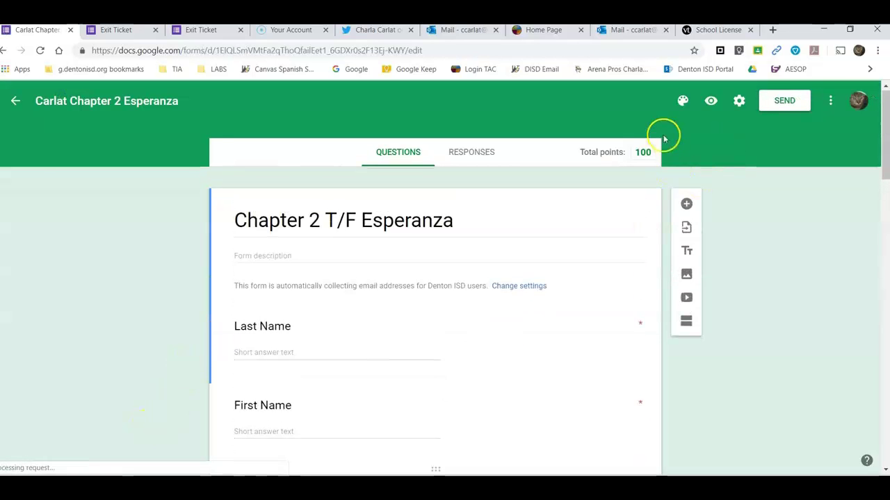
scroll(643, 141, "down", 3)
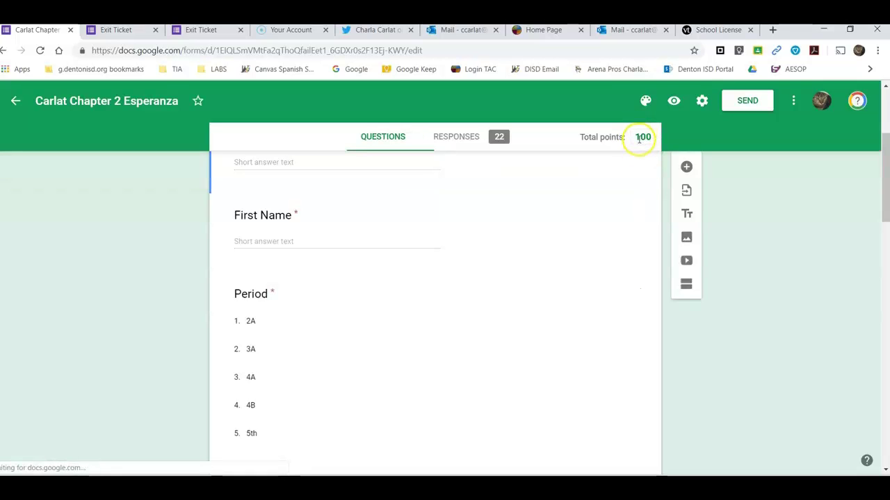
scroll(518, 306, "down", 5)
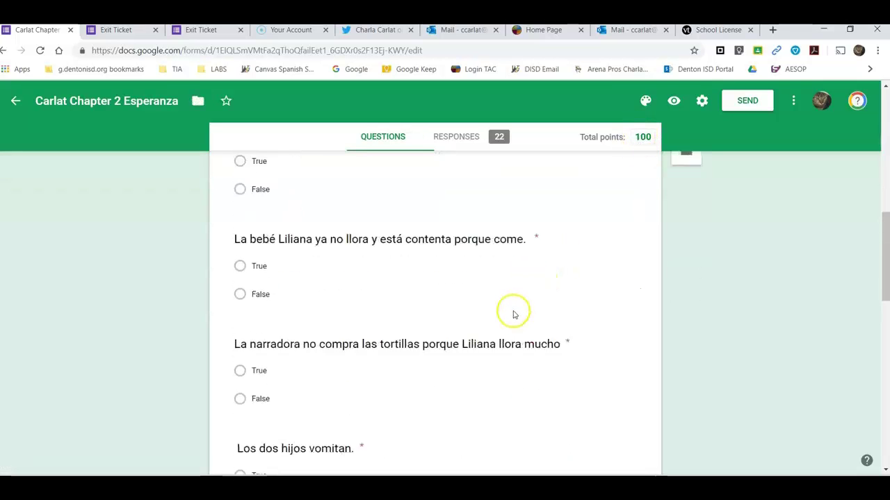
scroll(513, 314, "down", 3)
scroll(512, 314, "up", 6)
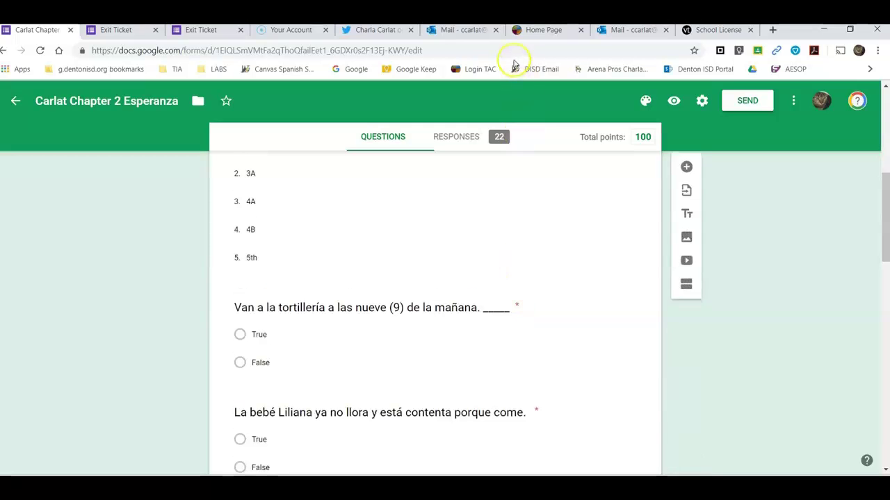
scroll(508, 270, "up", 8)
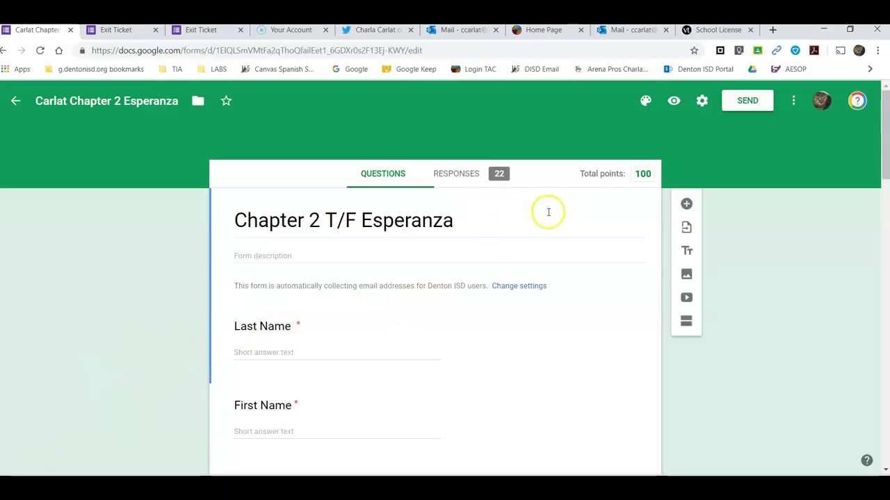
Step: Open the form's responses and examine the points distribution and the list of scores
left_click(477, 175)
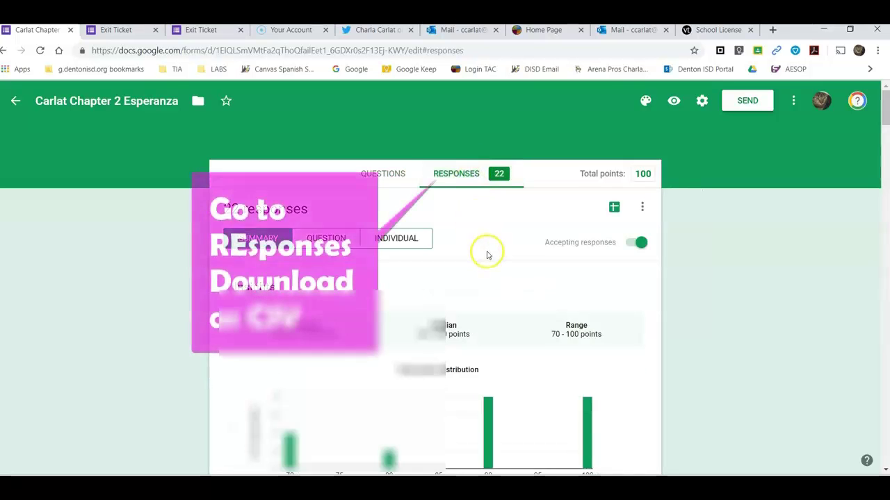
scroll(486, 255, "down", 5)
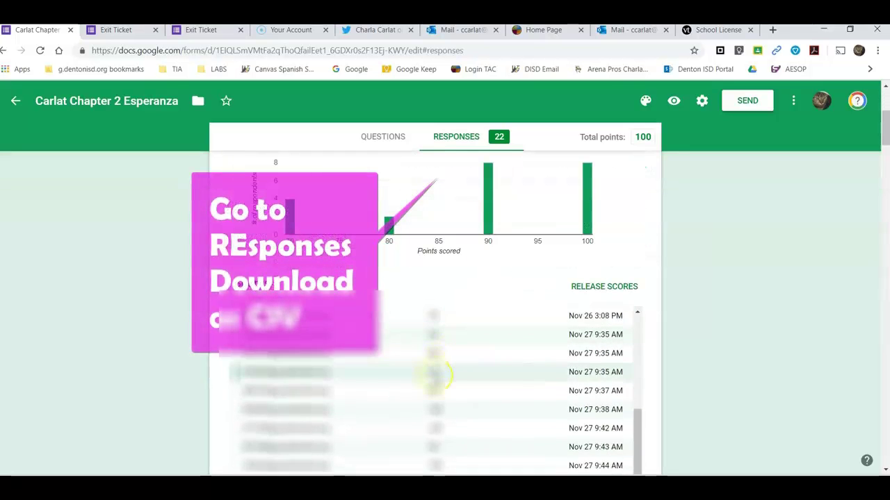
scroll(436, 376, "up", 5)
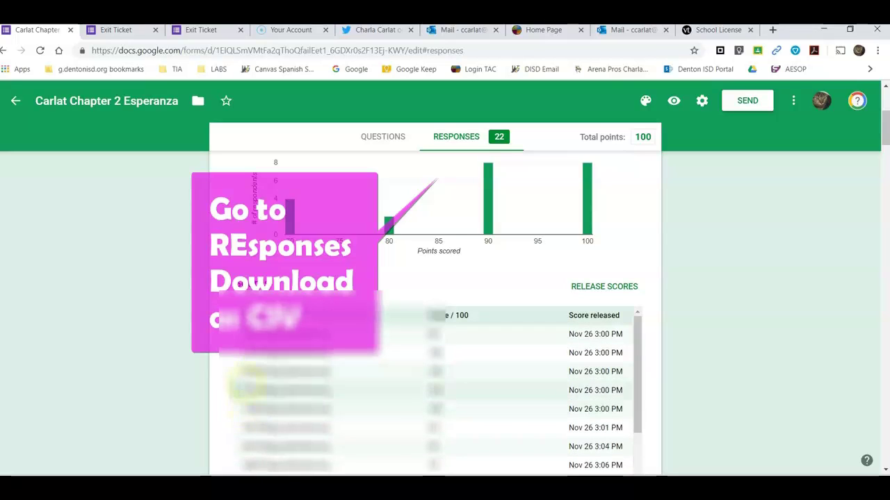
scroll(273, 313, "down", 5)
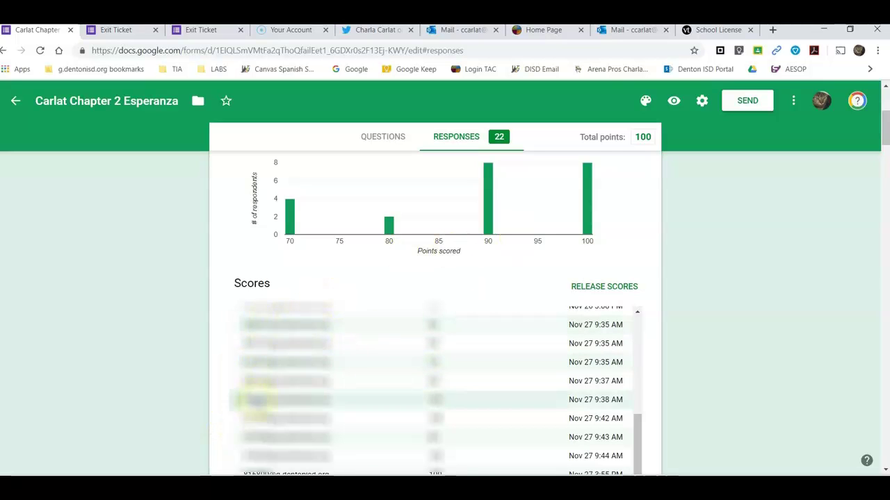
scroll(295, 258, "up", 4)
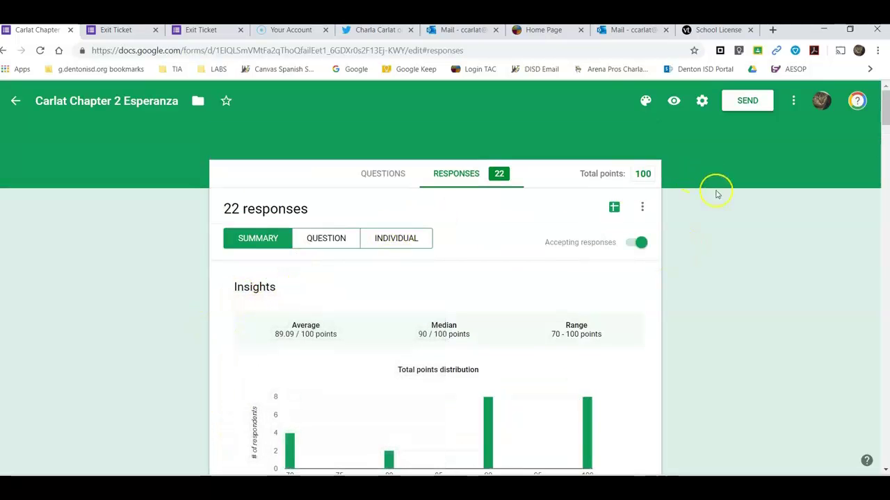
Step: Download the form responses as a .csv file and open the Chapter 2 Esperanza file from the downloaded archive in Excel
left_click(643, 203)
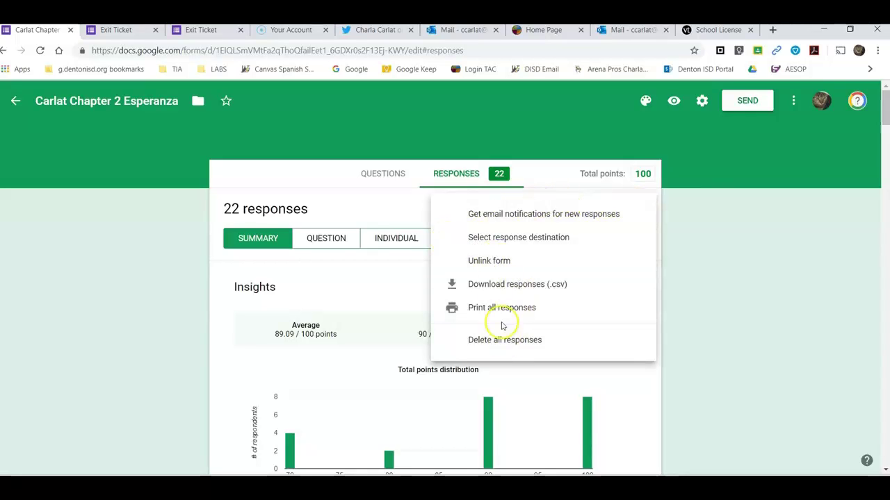
left_click(496, 286)
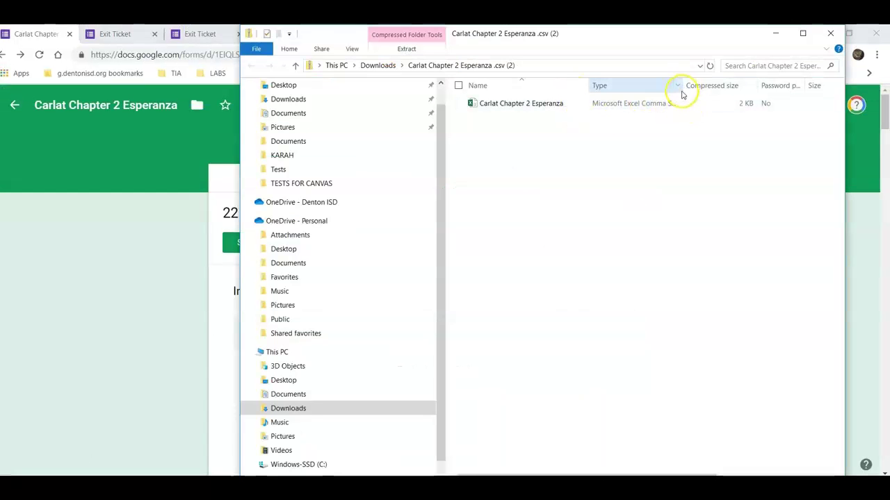
left_click_drag(684, 84, 721, 89)
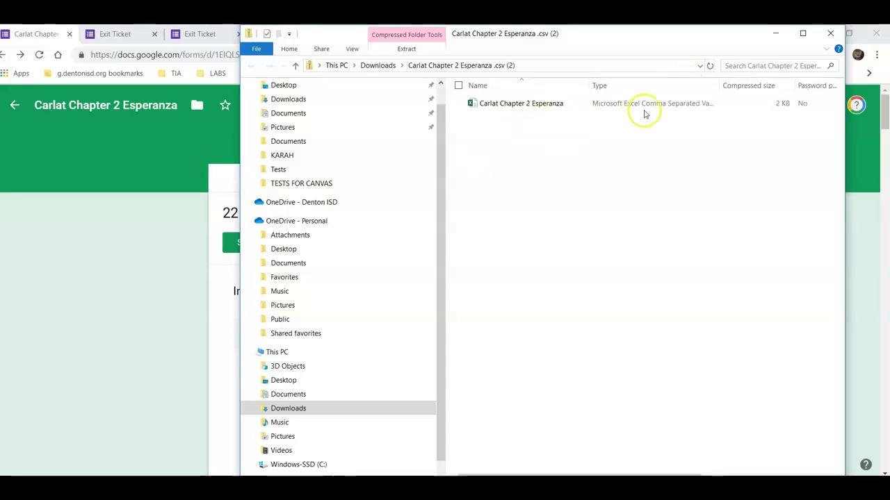
double_click(483, 103)
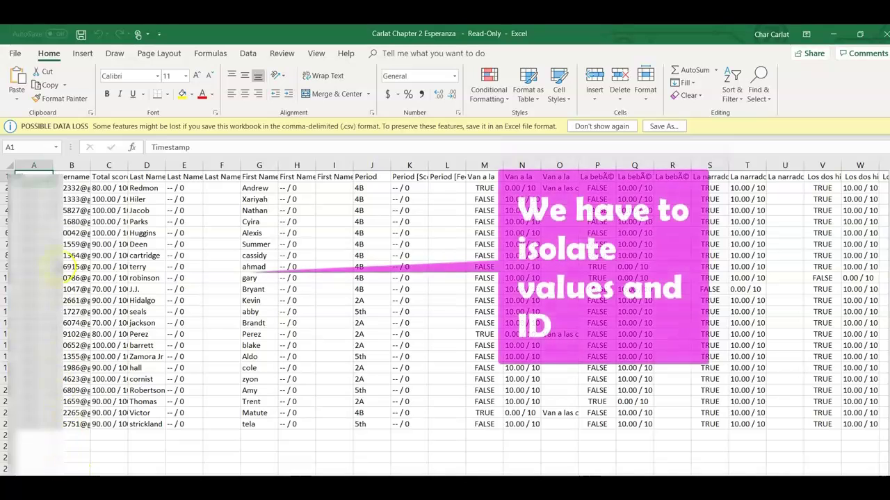
Step: Widen the Username column B so the usernames show more fully
left_click(67, 164)
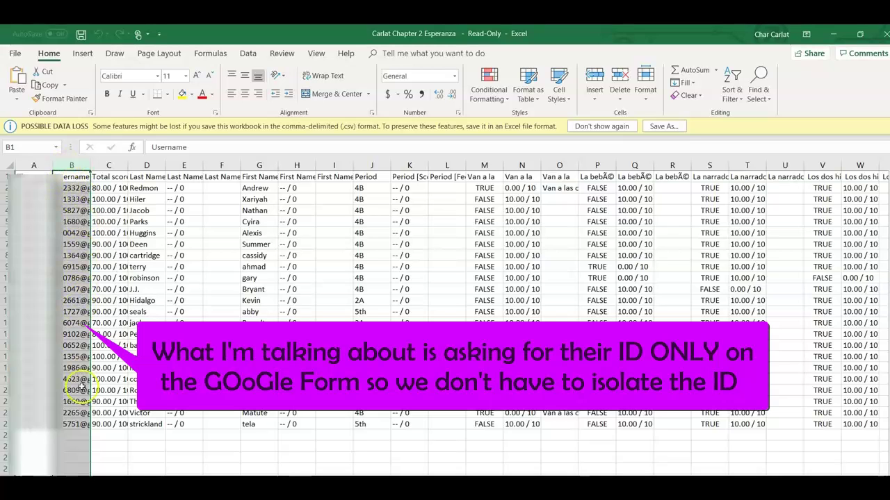
left_click_drag(90, 171, 133, 178)
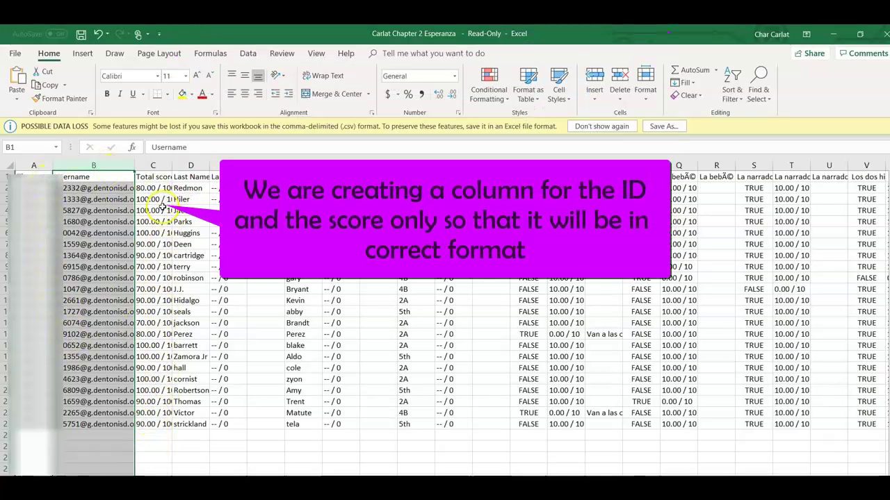
left_click(142, 221)
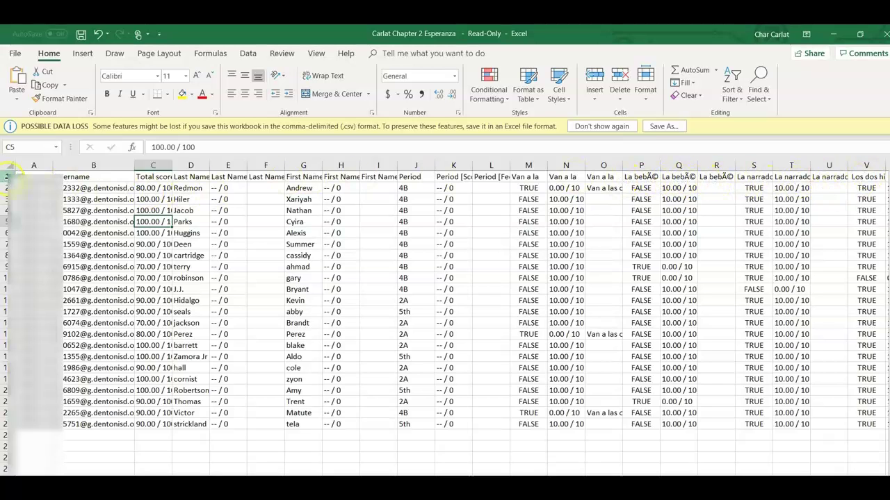
Step: Delete the header row from the responses sheet
left_click(8, 170)
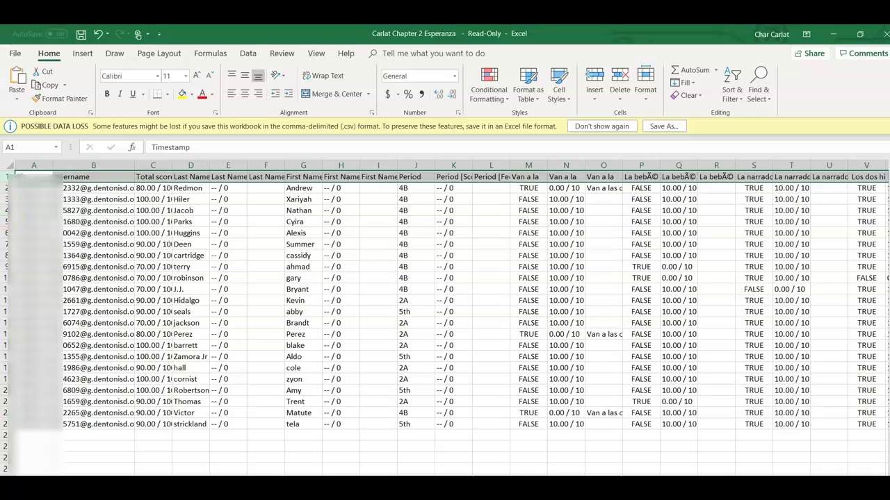
right_click(9, 177)
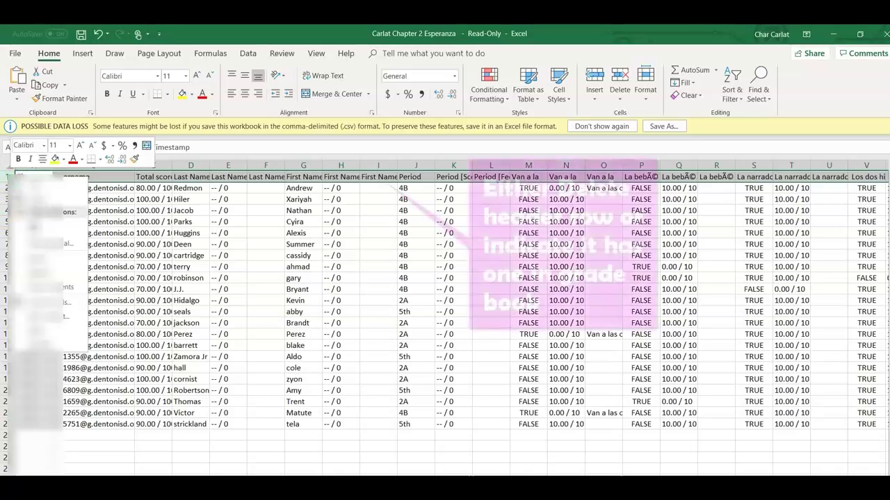
left_click(45, 271)
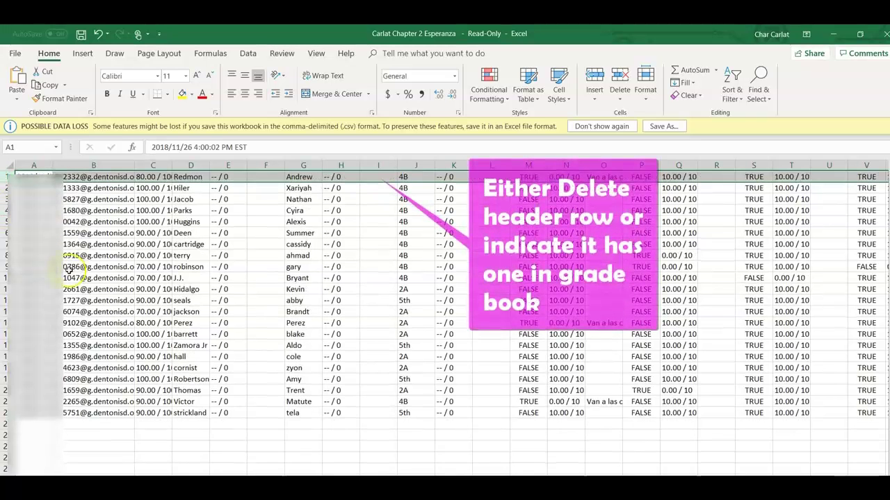
Step: Insert an empty column between the username column B and the total score column C
left_click(139, 256)
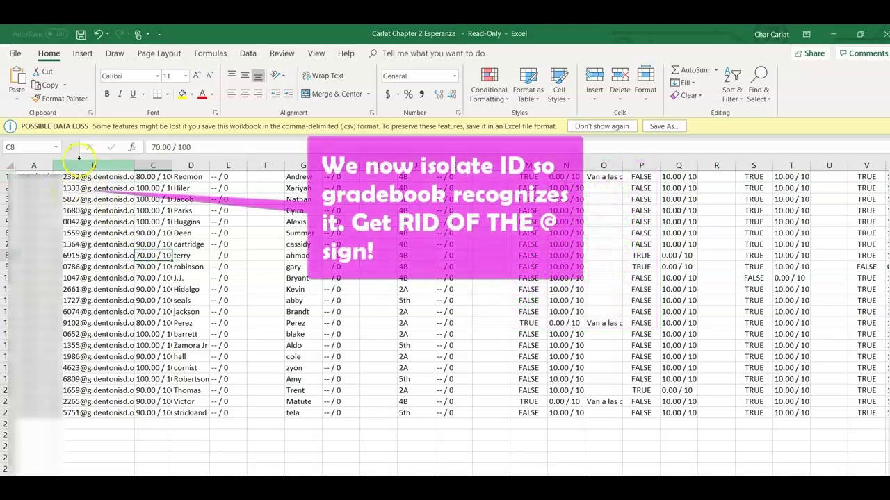
left_click(152, 165)
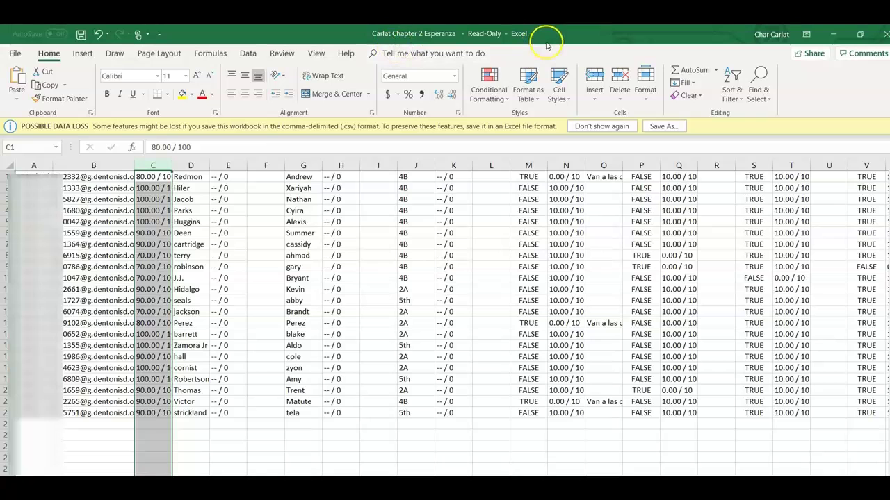
right_click(154, 237)
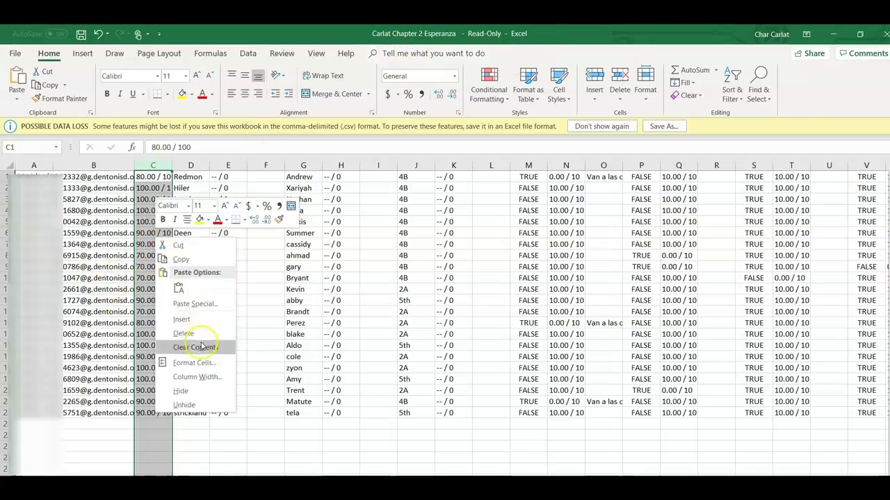
left_click(203, 320)
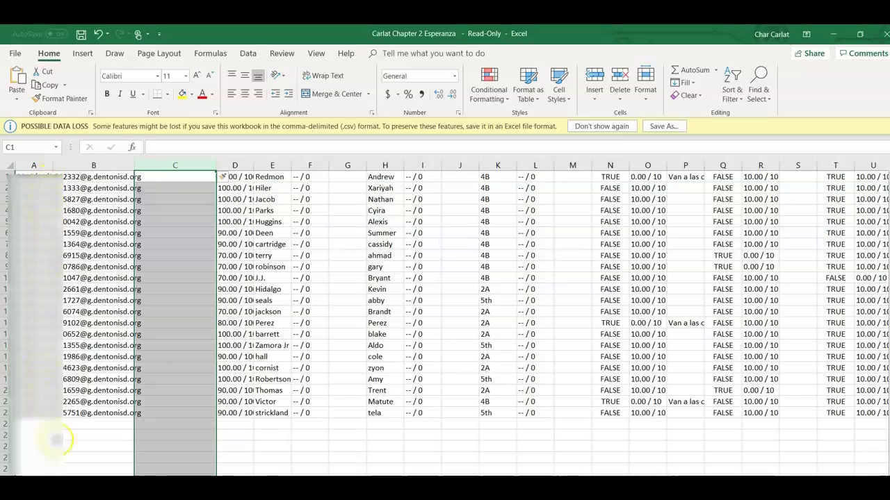
Step: Split the usernames in column B with Text to Columns as delimited data, adding @ as a custom delimiter to separate the ID from the domain
left_click(89, 167)
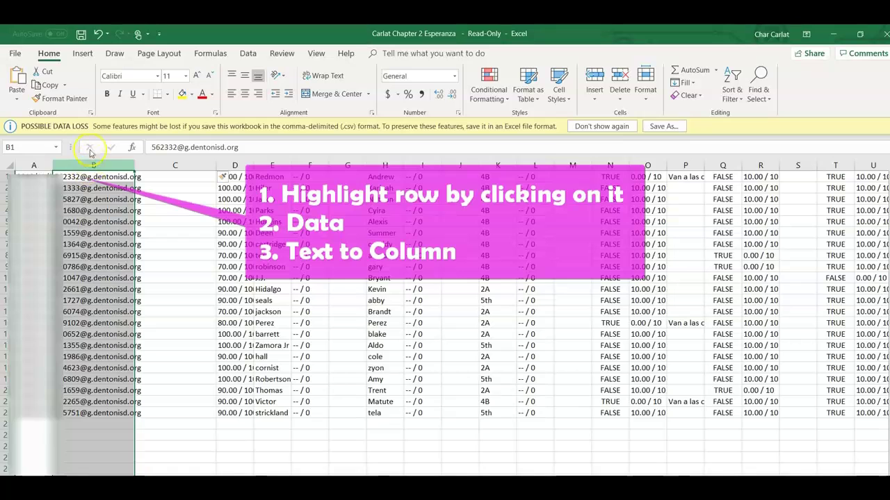
left_click(248, 54)
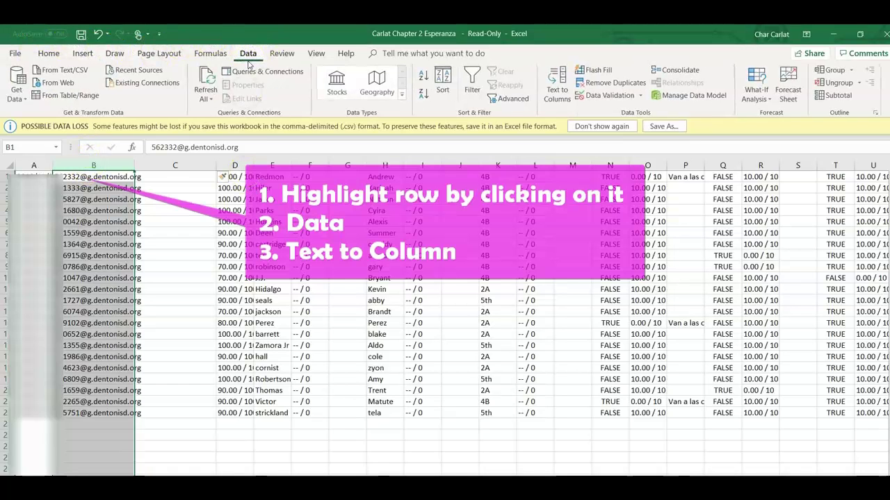
left_click(558, 87)
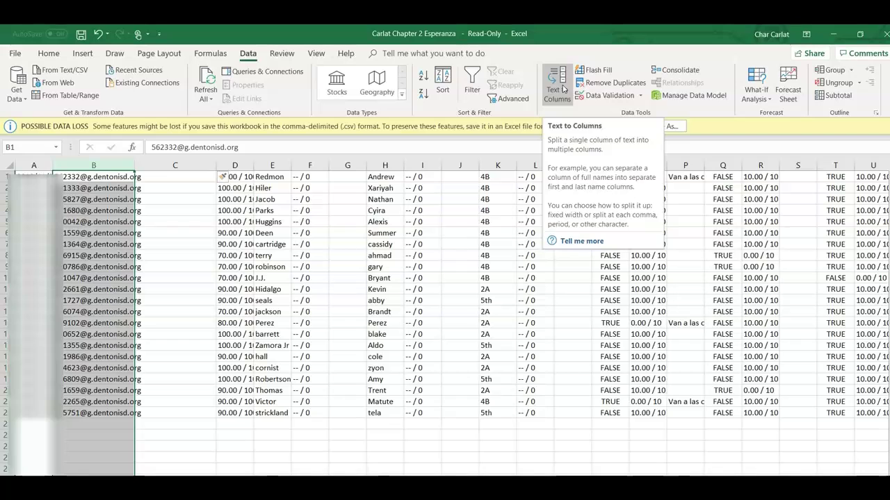
left_click(66, 176)
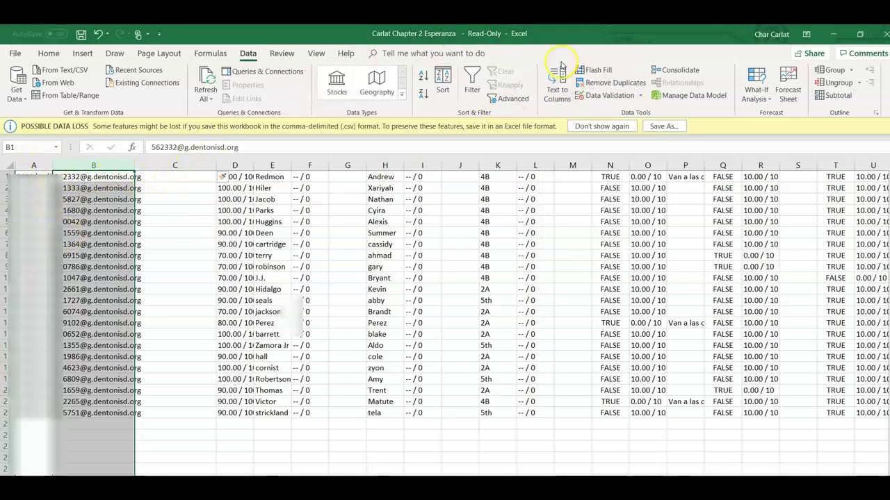
left_click(560, 87)
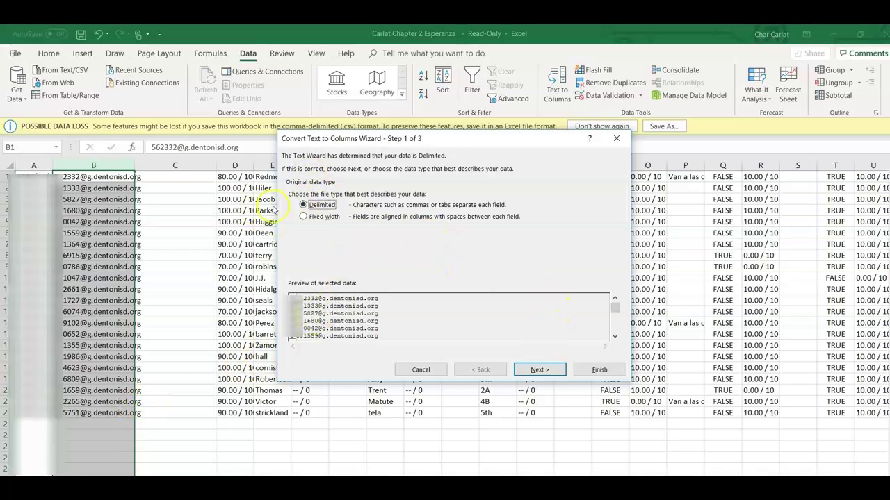
left_click(542, 369)
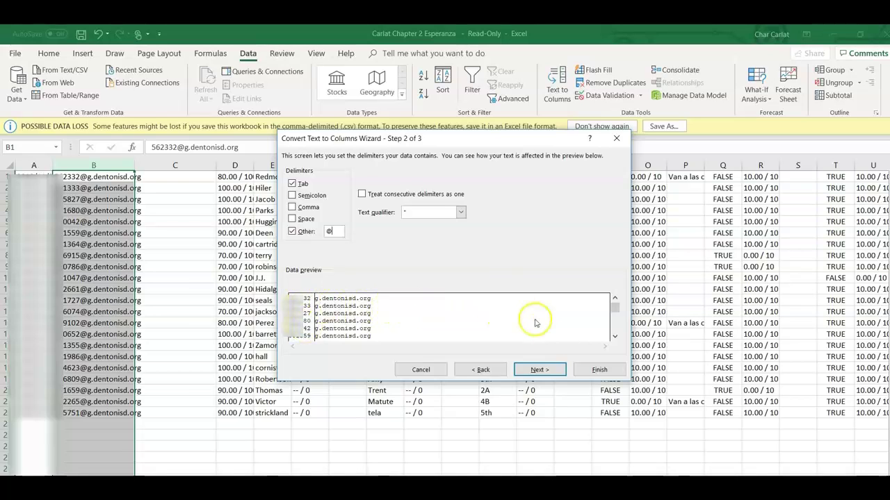
left_click(593, 374)
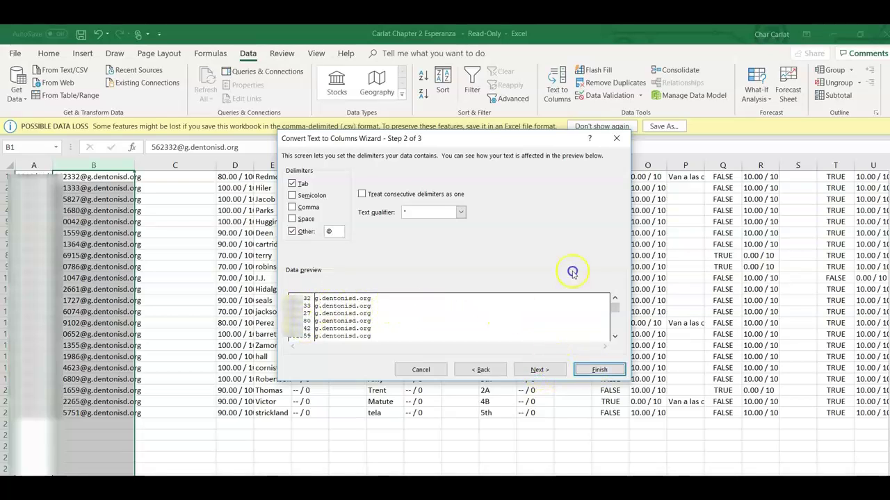
left_click(597, 369)
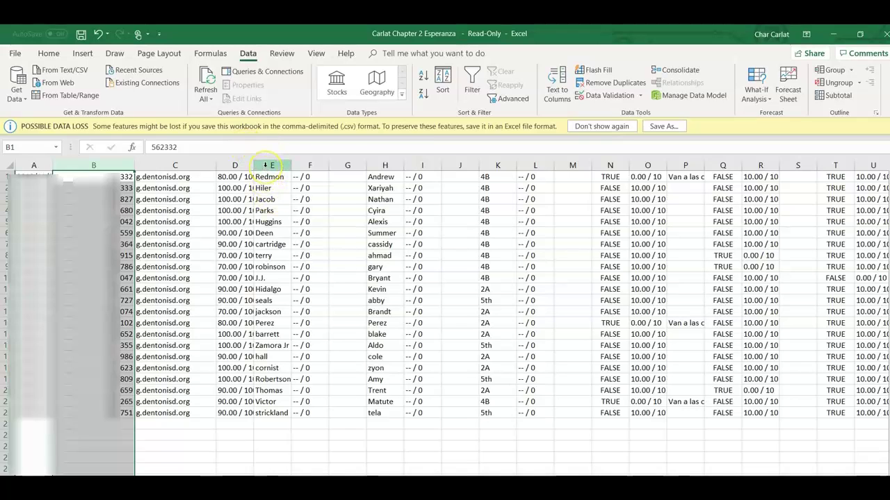
Step: Split the scores in column D with Text to Columns as delimited data, using a period as the custom delimiter and replacing the existing data
left_click(236, 165)
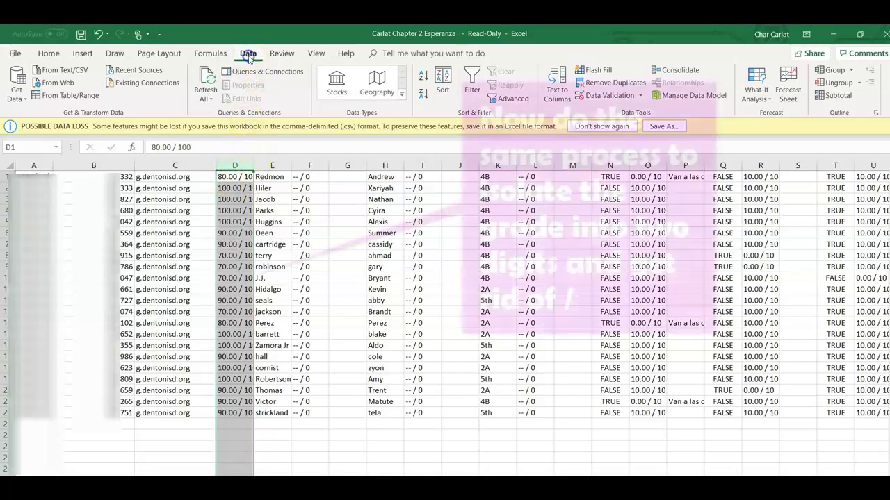
left_click(561, 75)
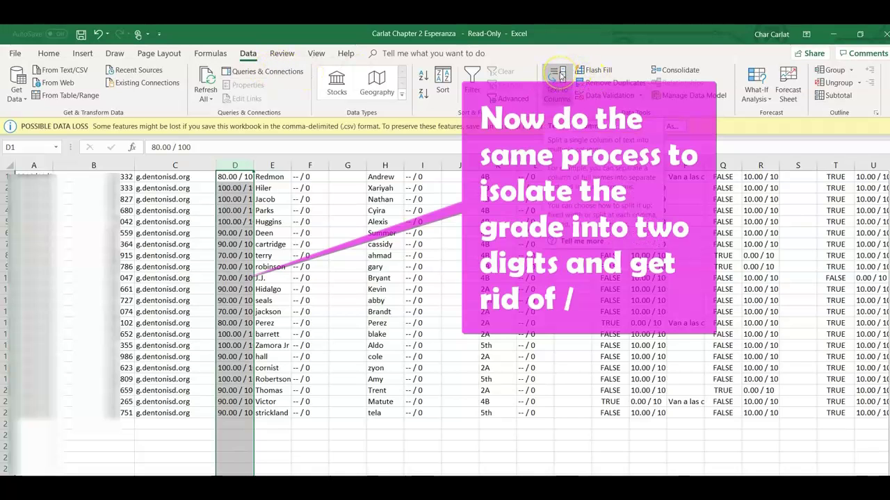
left_click(562, 75)
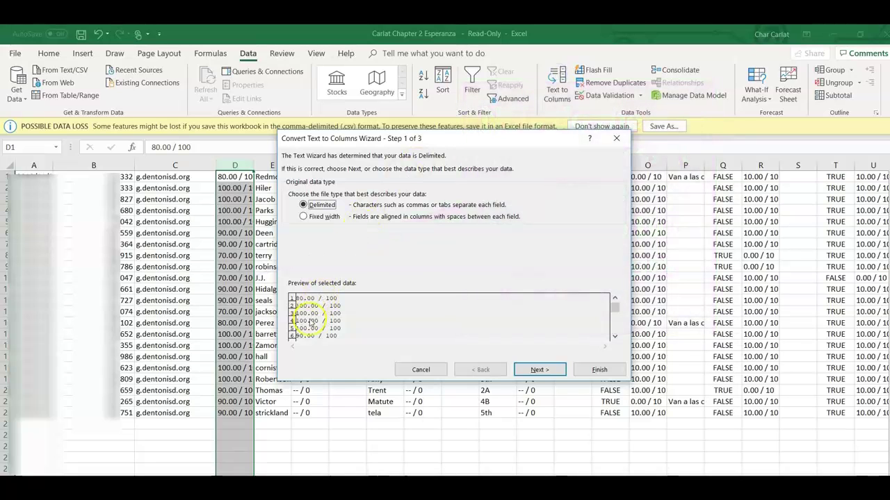
left_click(538, 370)
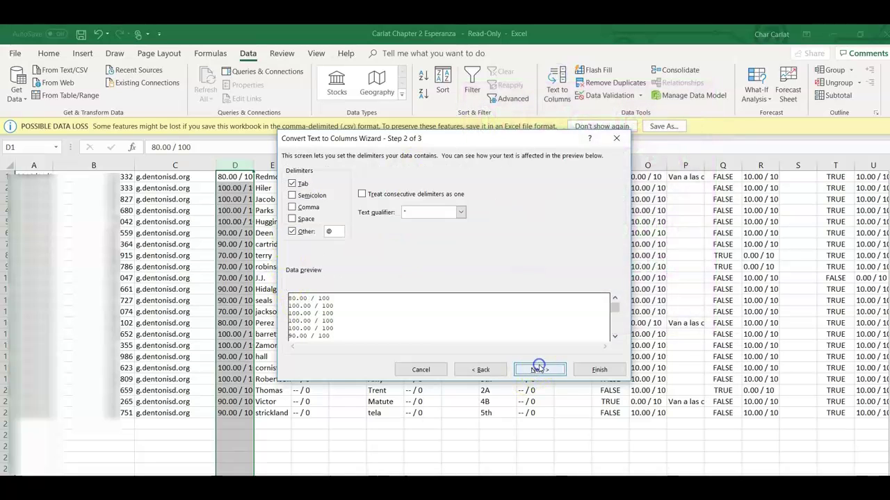
double_click(336, 232)
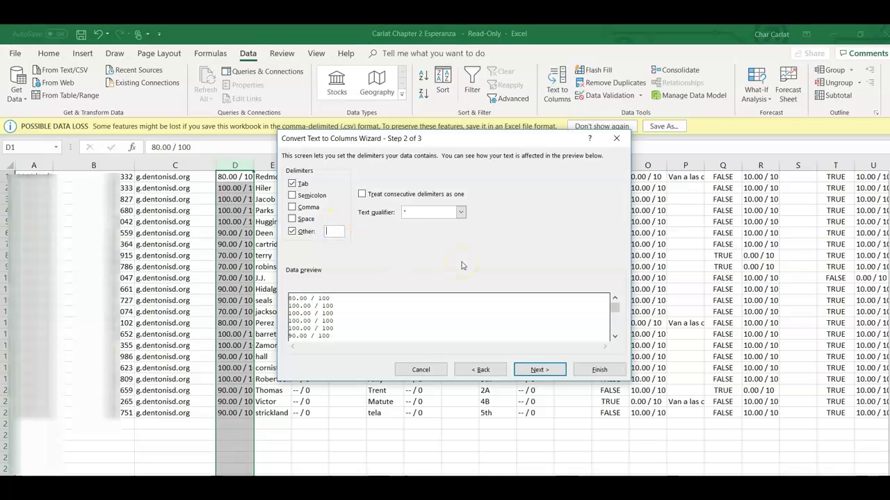
type(".")
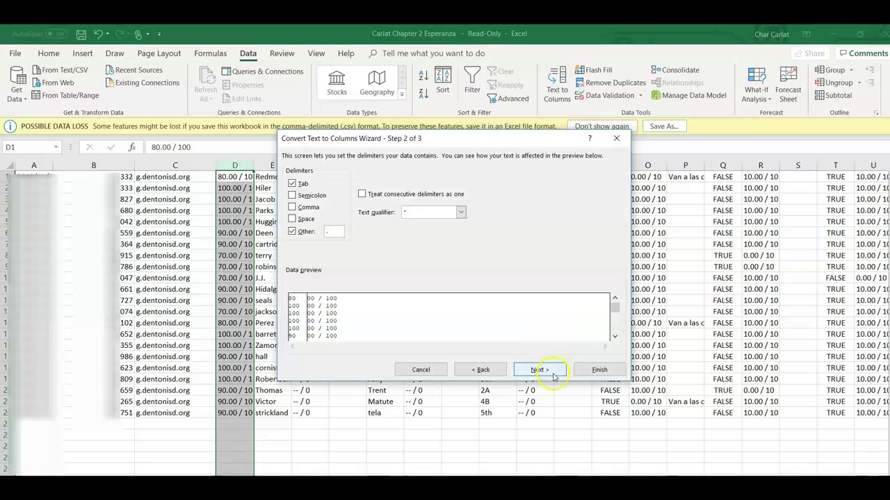
left_click(602, 370)
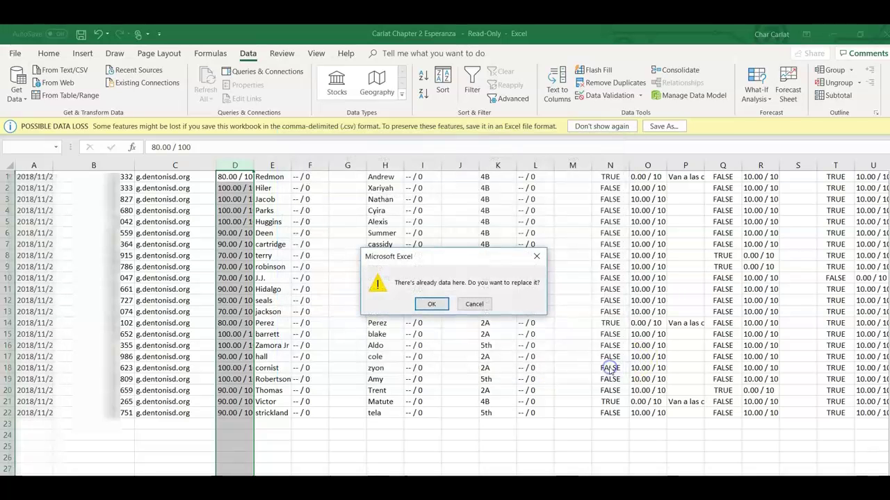
left_click(431, 304)
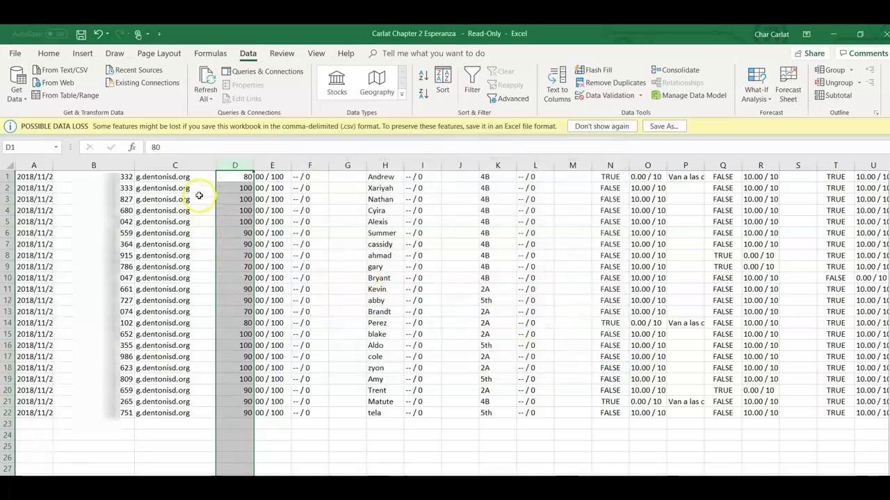
Step: Save the sheet as a comma-delimited CSV named 1 in Downloads, replacing the existing file, and close the workbook
left_click(14, 53)
left_click(27, 209)
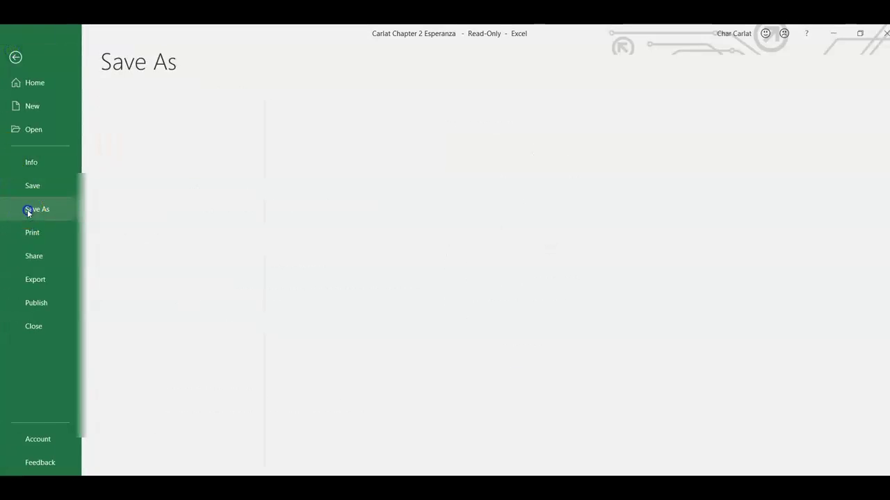
left_click(368, 141)
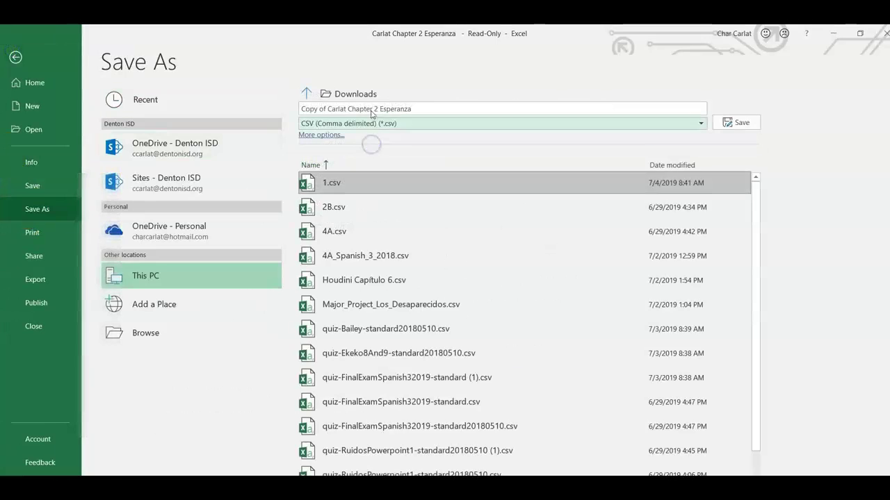
left_click(372, 109)
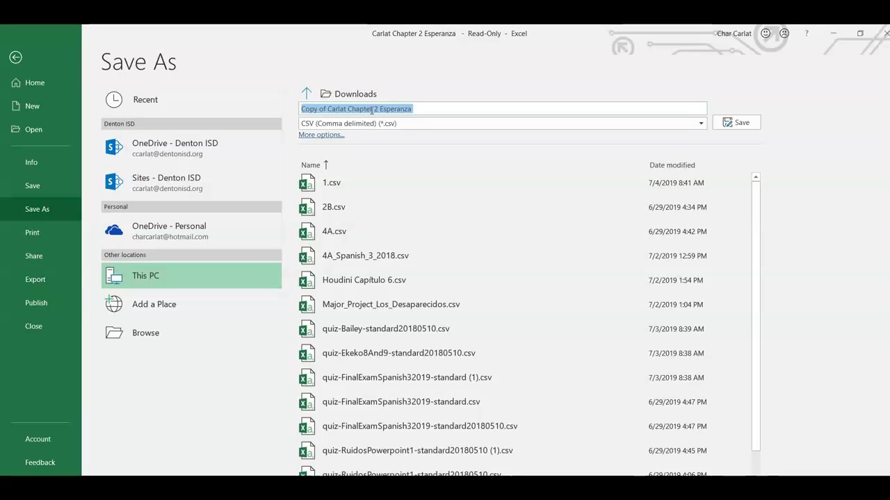
type("1")
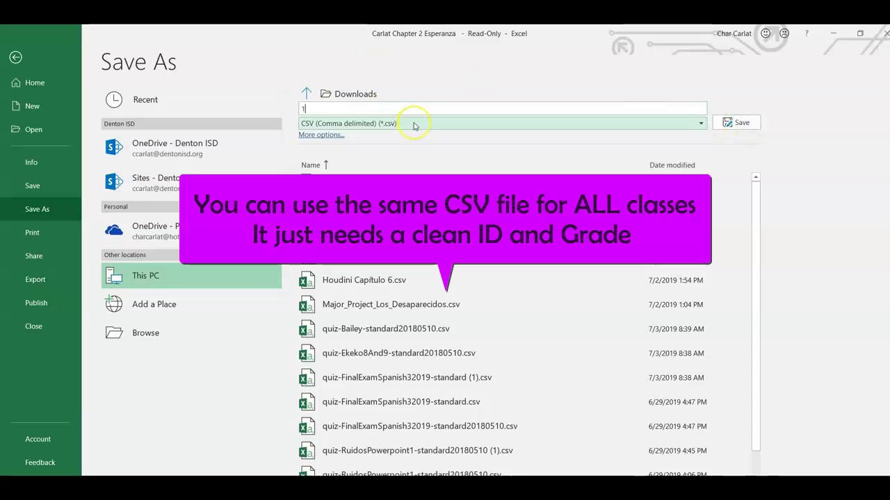
left_click(734, 124)
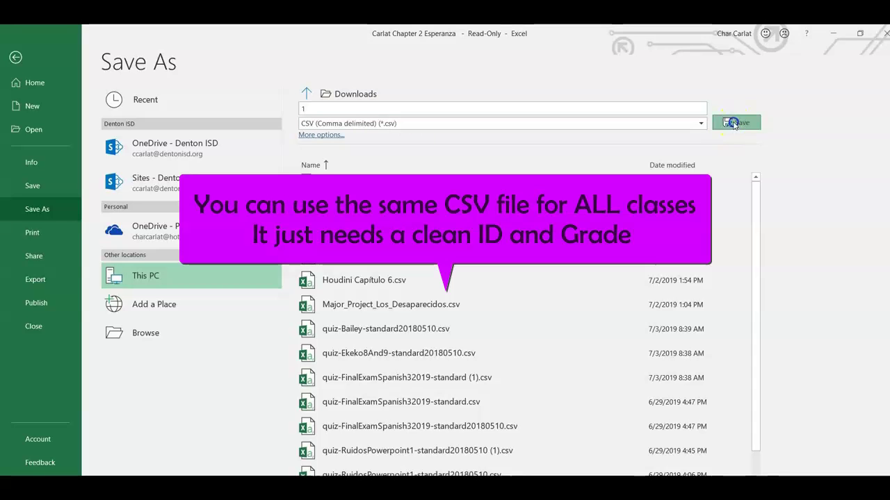
left_click(453, 314)
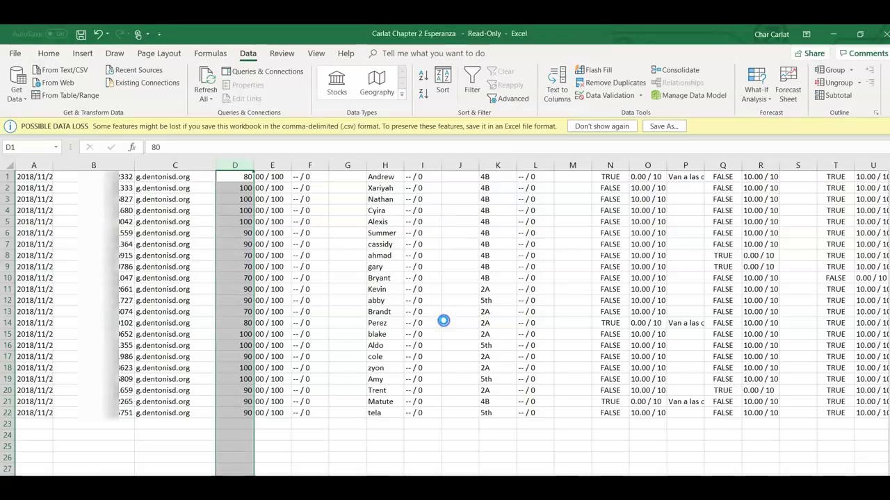
left_click(884, 34)
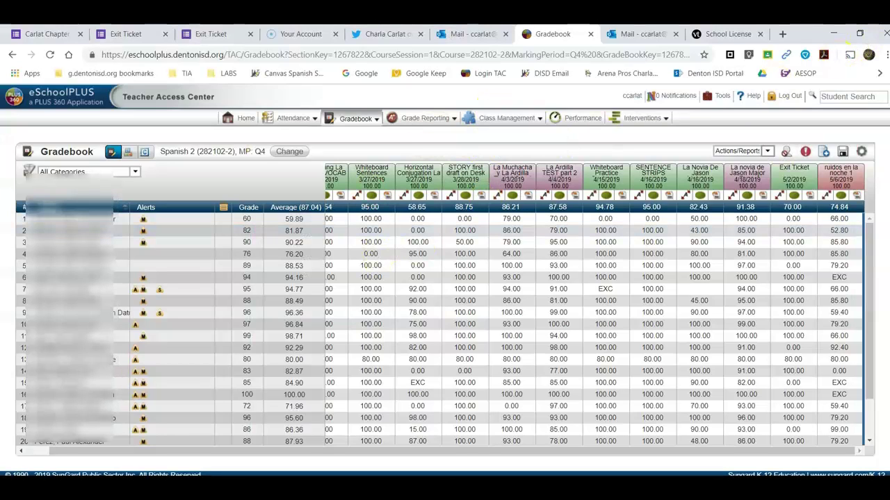
Step: Add a new assignment titled "trial" to the Spanish 2 gradebook with 05/22/2019 as the date assigned
left_click(827, 151)
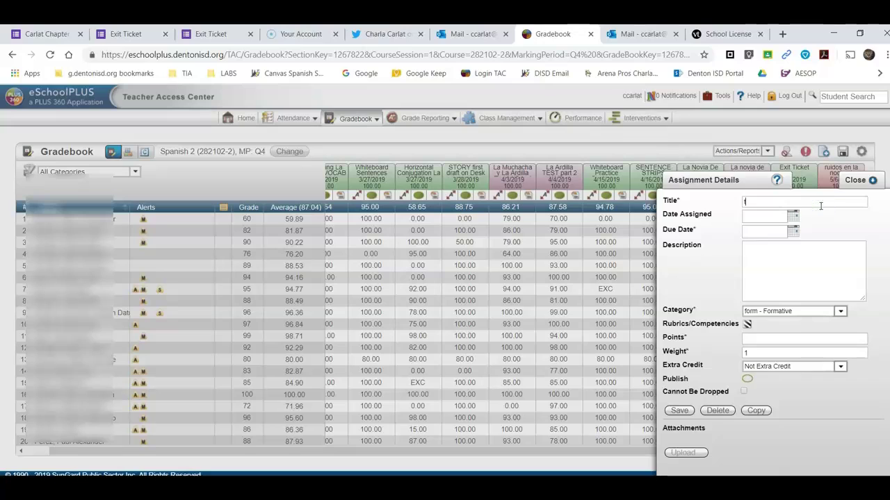
left_click(786, 216)
left_click(792, 217)
left_click(754, 234)
left_click(755, 233)
left_click(755, 234)
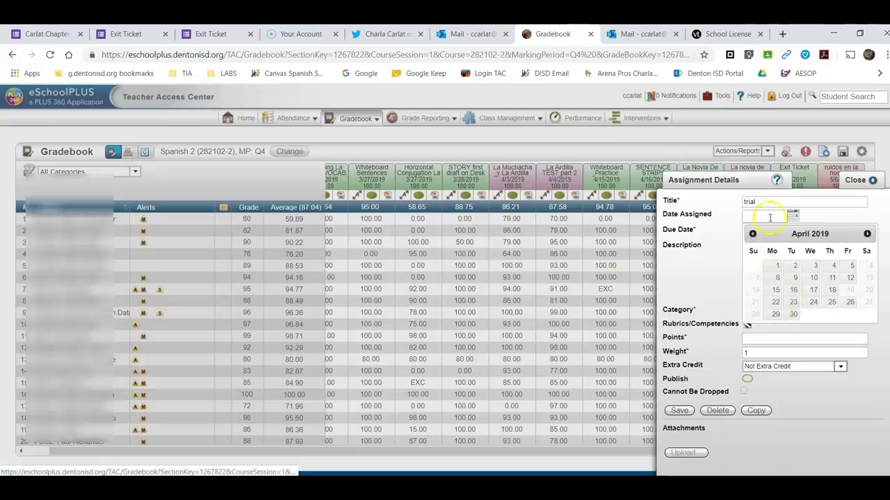
left_click(867, 233)
left_click(867, 233)
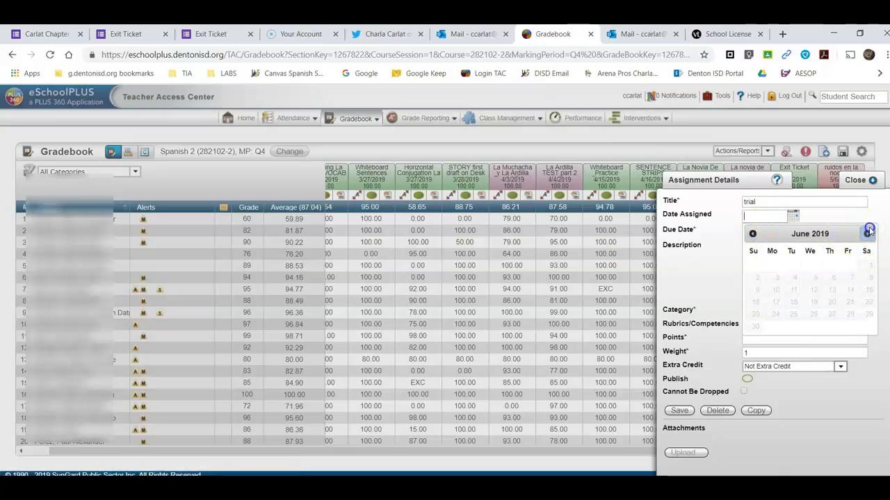
left_click(753, 233)
left_click(813, 302)
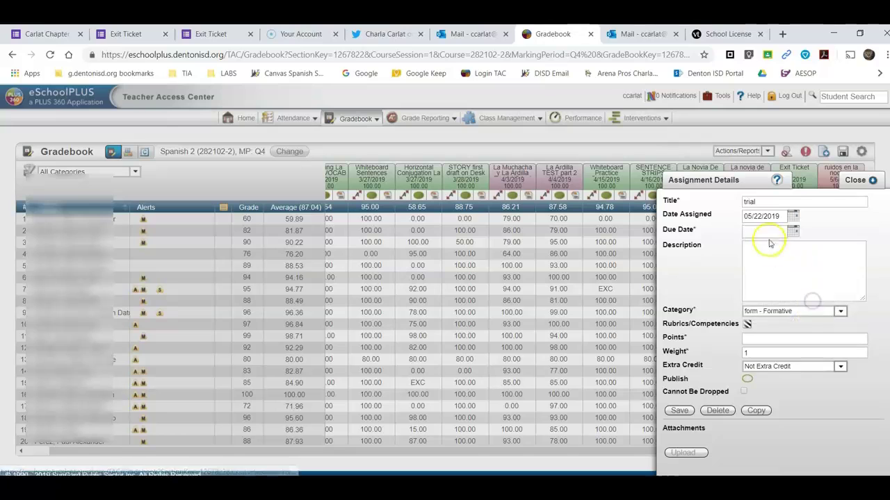
Step: Set the trial assignment's due date to 05/22/2019 and its points to 100, and save the assignment
left_click(792, 231)
left_click(752, 249)
left_click(752, 249)
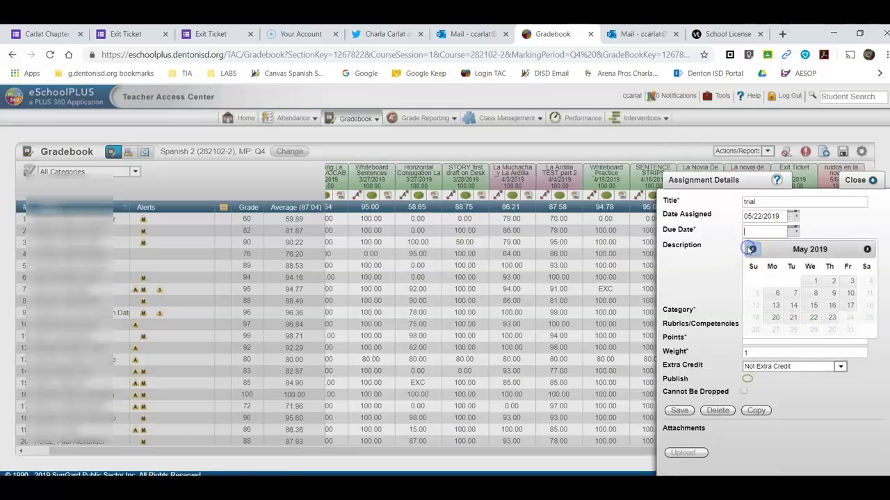
left_click(812, 314)
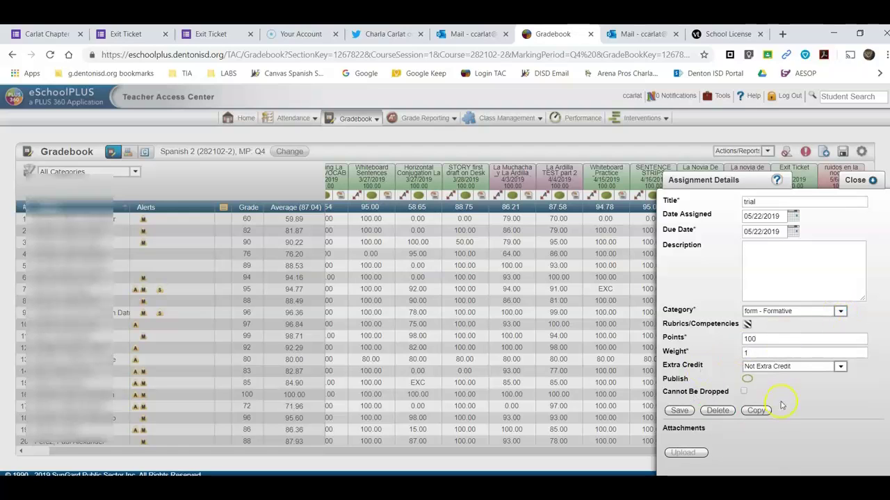
scroll(806, 388, "down", 1)
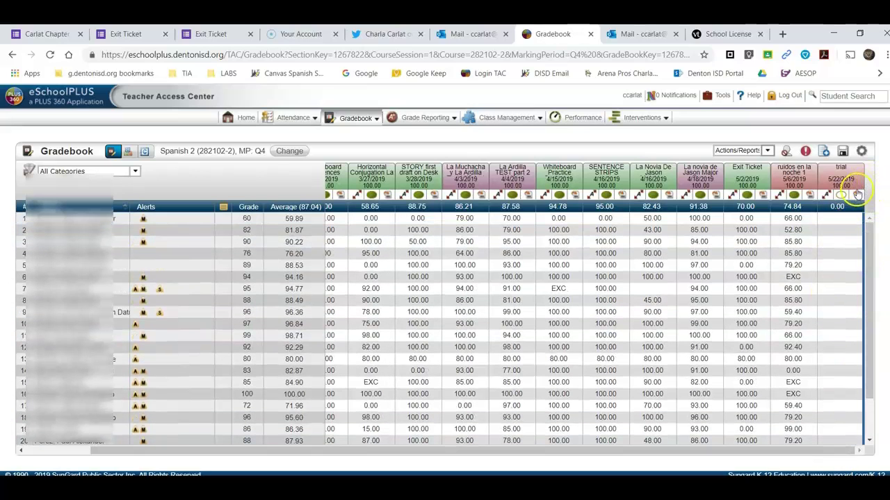
left_click(860, 196)
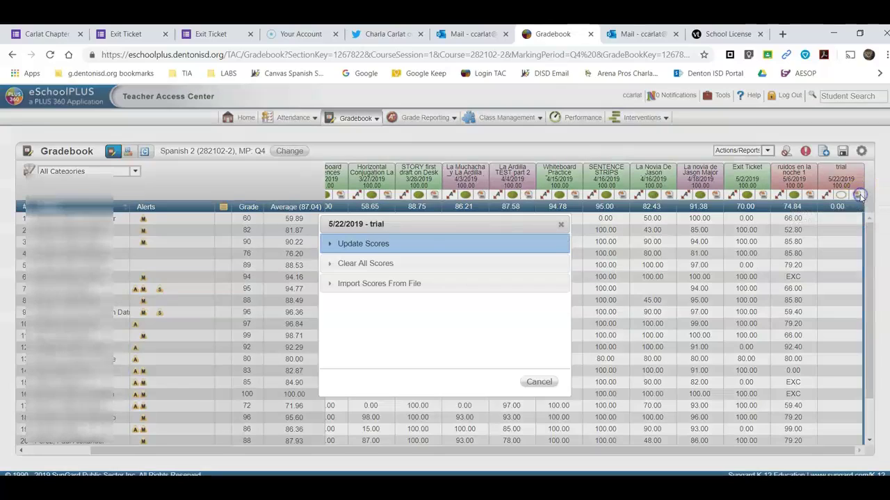
left_click(347, 285)
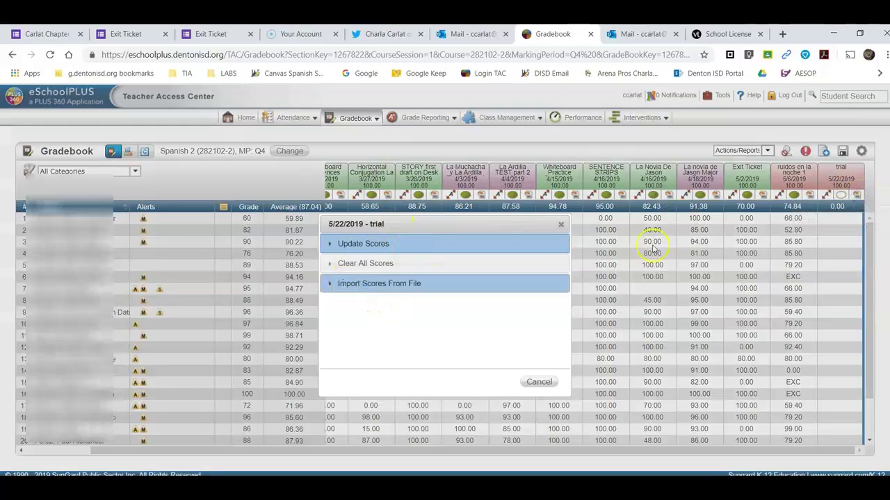
left_click(561, 225)
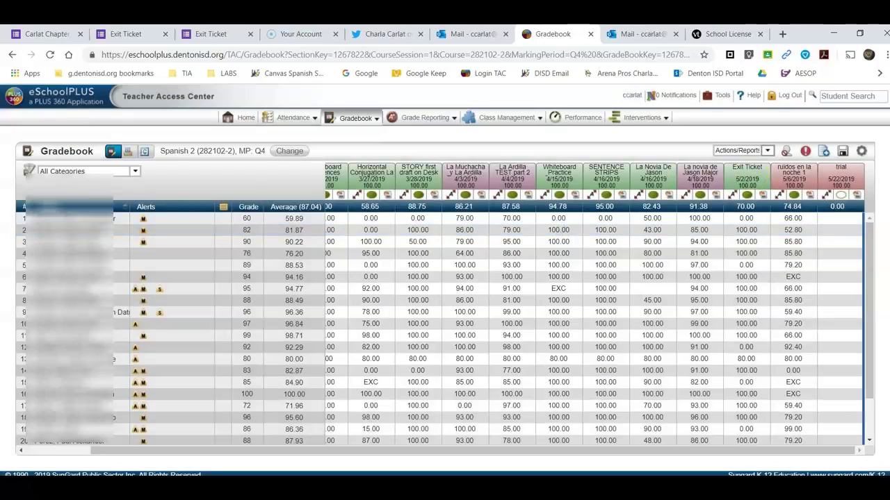
Step: Start importing scores from a file for the trial assignment, choosing 1.csv from Downloads and CSV as the file format
left_click(858, 197)
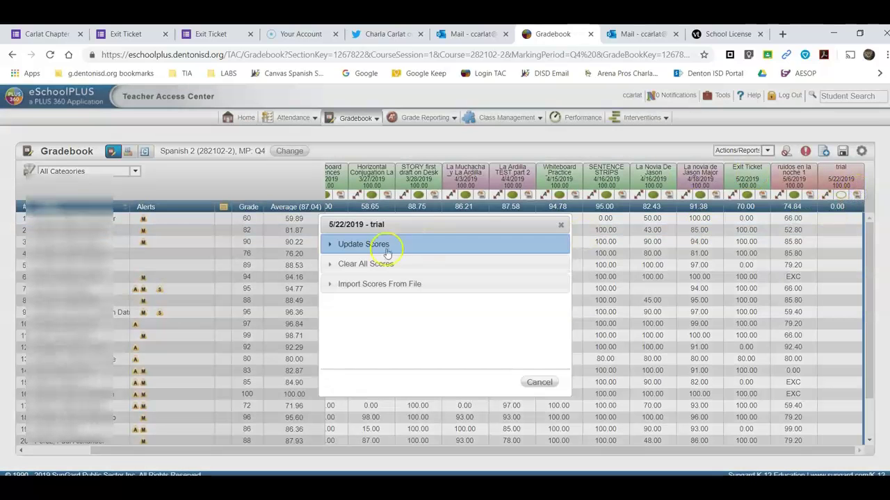
left_click(397, 291)
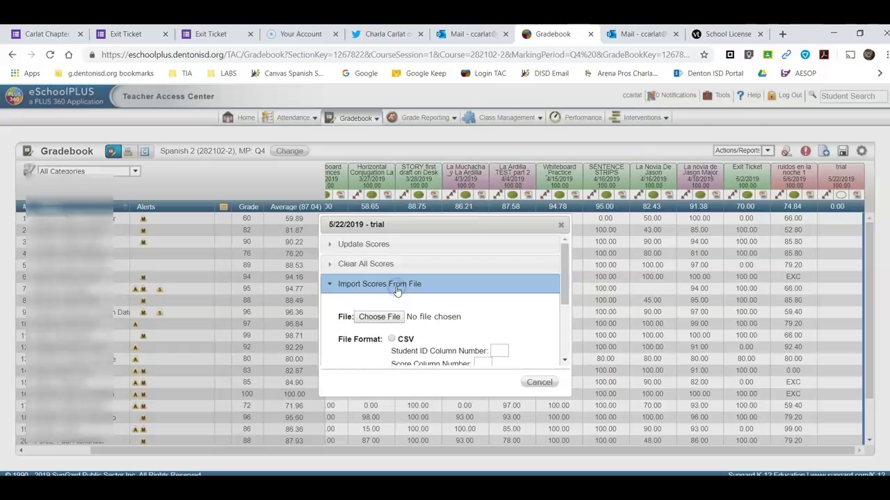
left_click(379, 319)
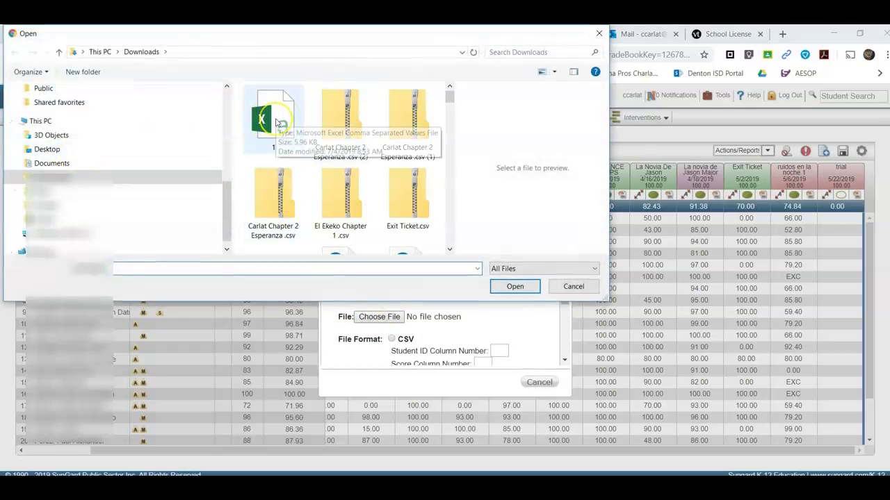
double_click(276, 122)
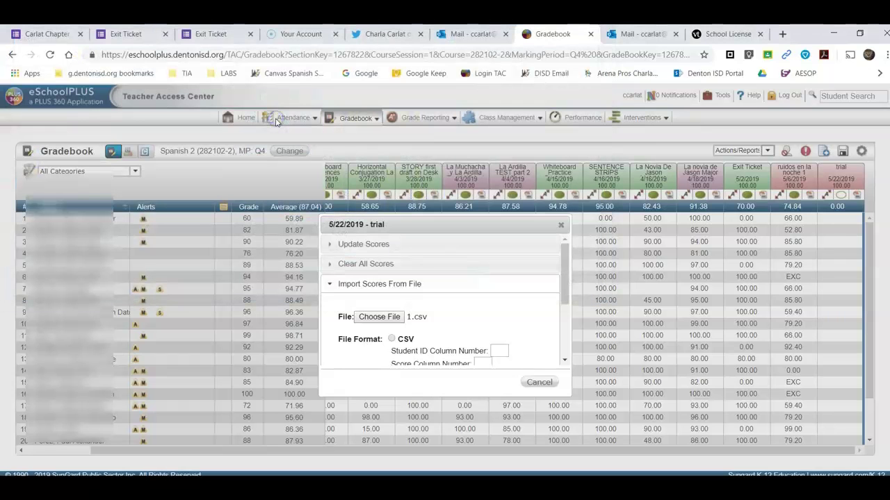
scroll(491, 346, "down", 2)
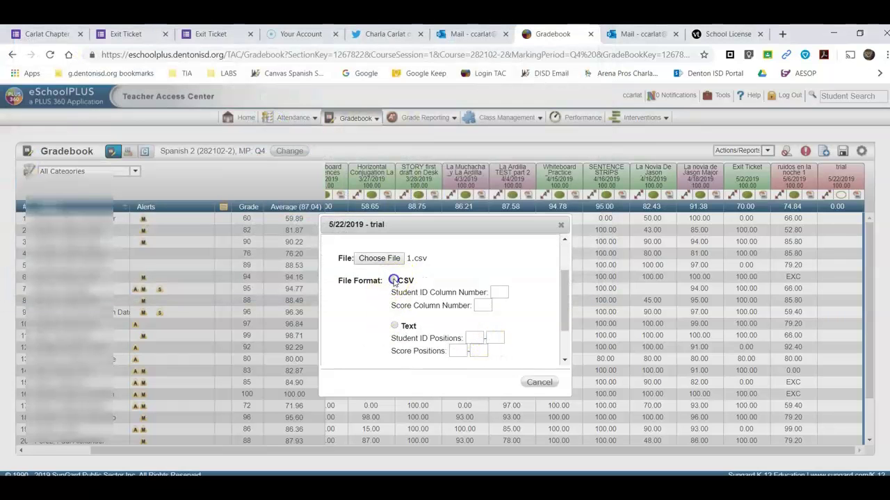
left_click(393, 280)
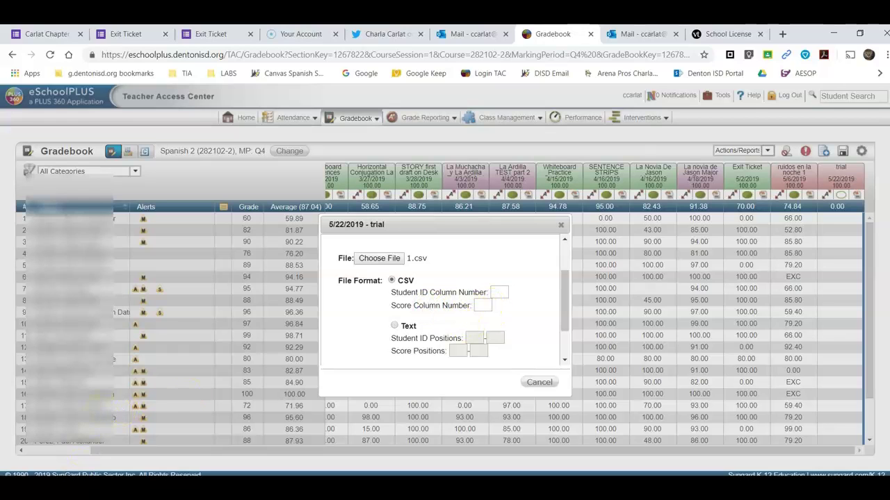
Step: Open the saved 1.csv in Excel to check which columns hold the student IDs and scores, and close it
type("e")
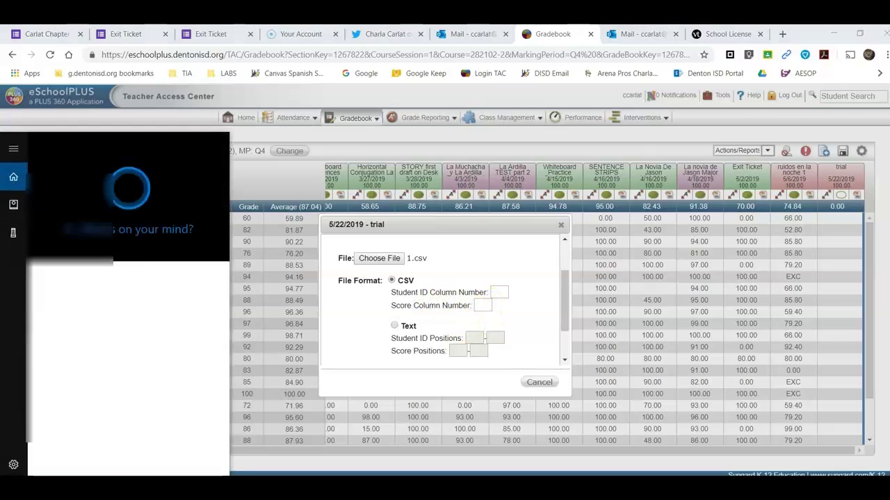
left_click(125, 236)
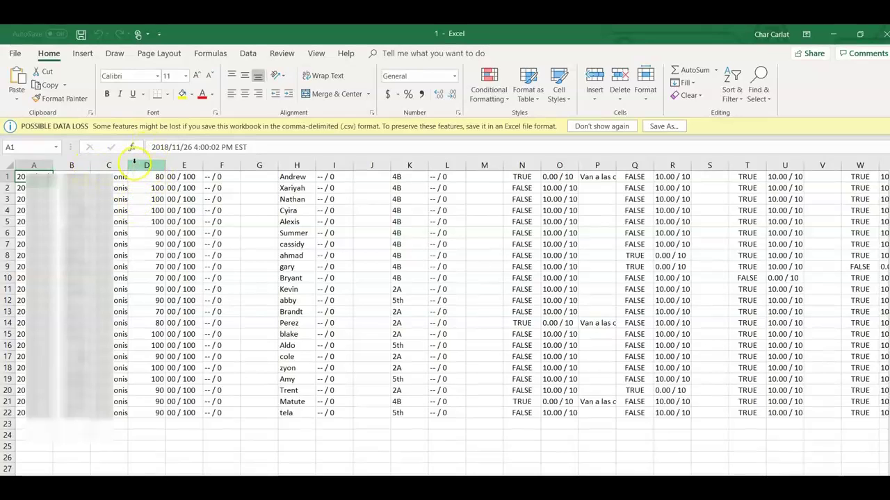
left_click(883, 33)
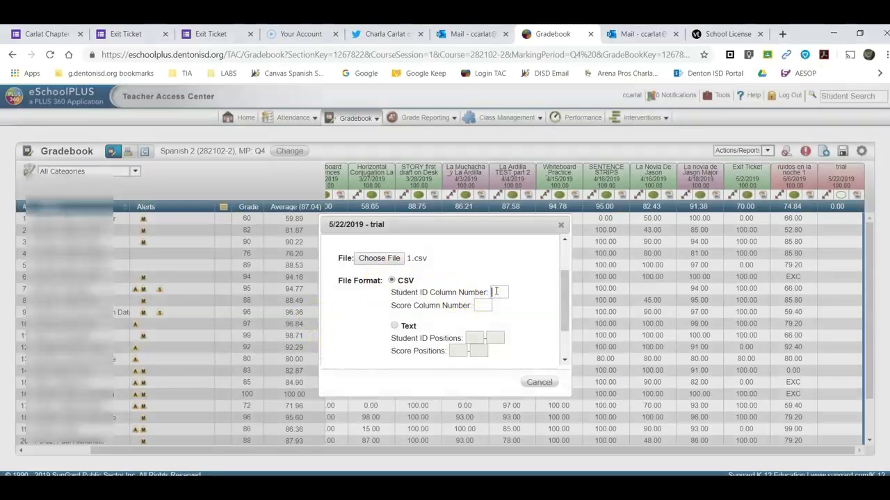
Step: Import the scores with student ID column number 2 and score column number 4, and close the import summary
left_click(479, 305)
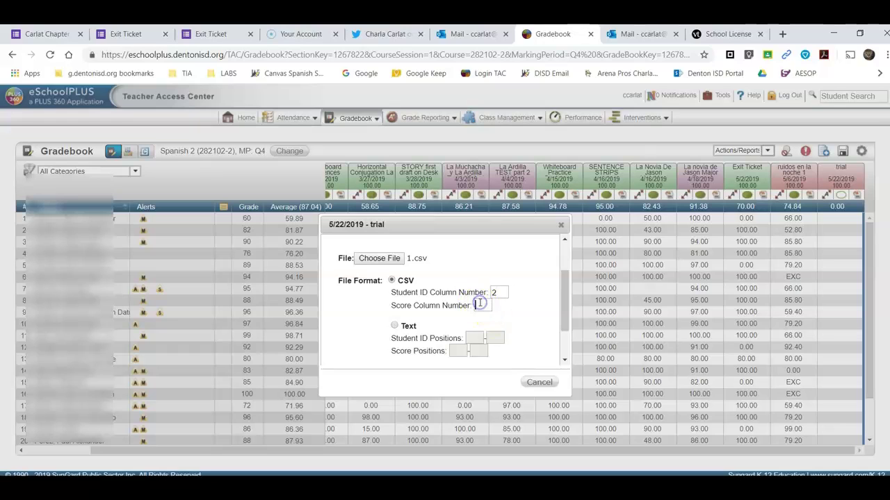
scroll(481, 301, "down", 2)
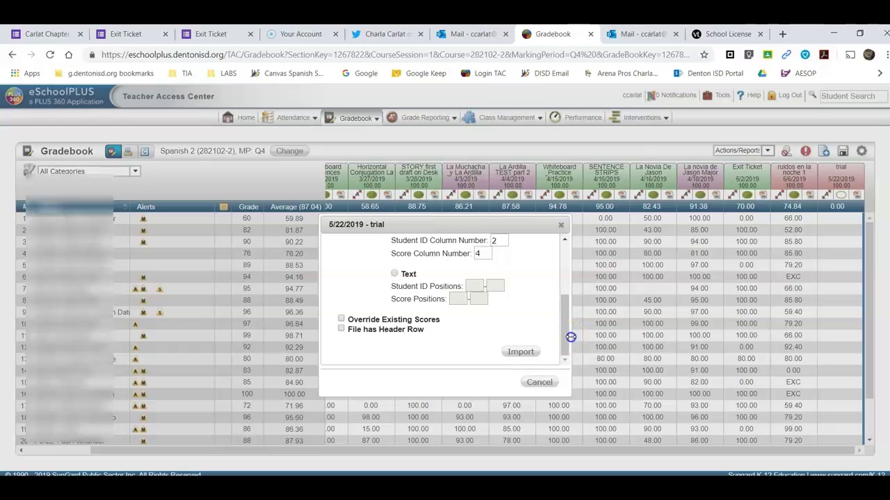
left_click_drag(570, 337, 542, 358)
left_click(518, 353)
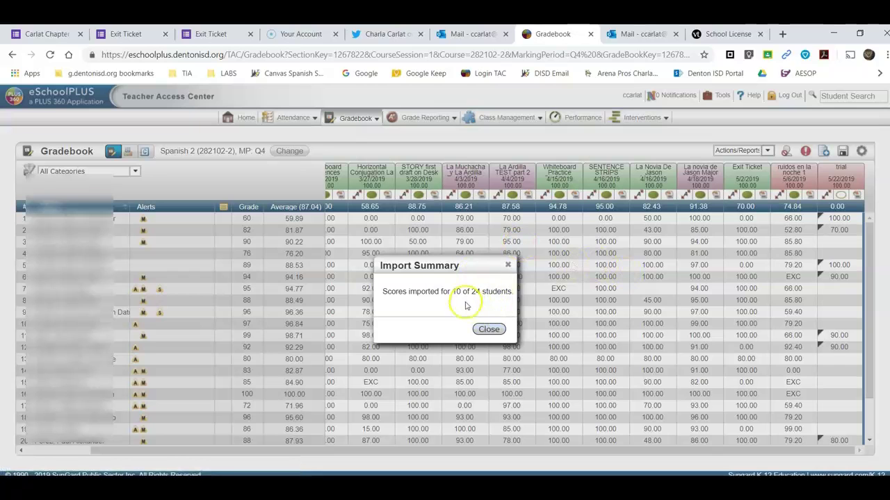
left_click(489, 330)
scroll(830, 438, "down", 2)
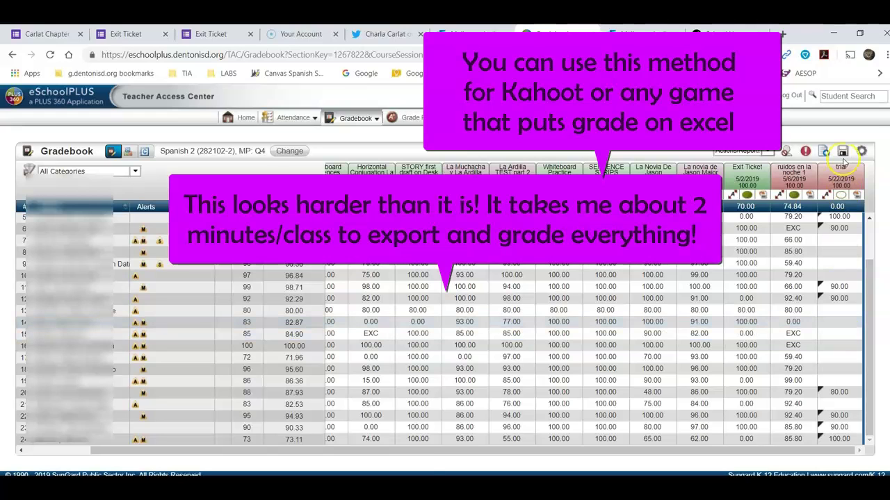
left_click(728, 33)
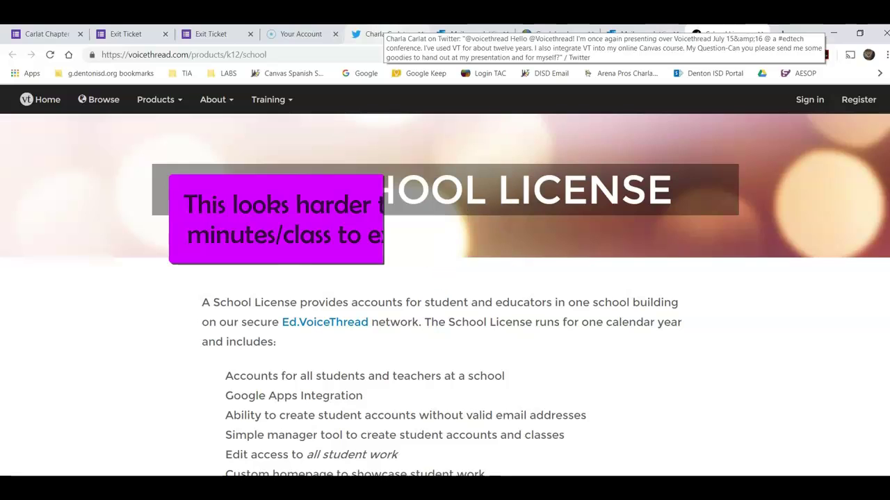